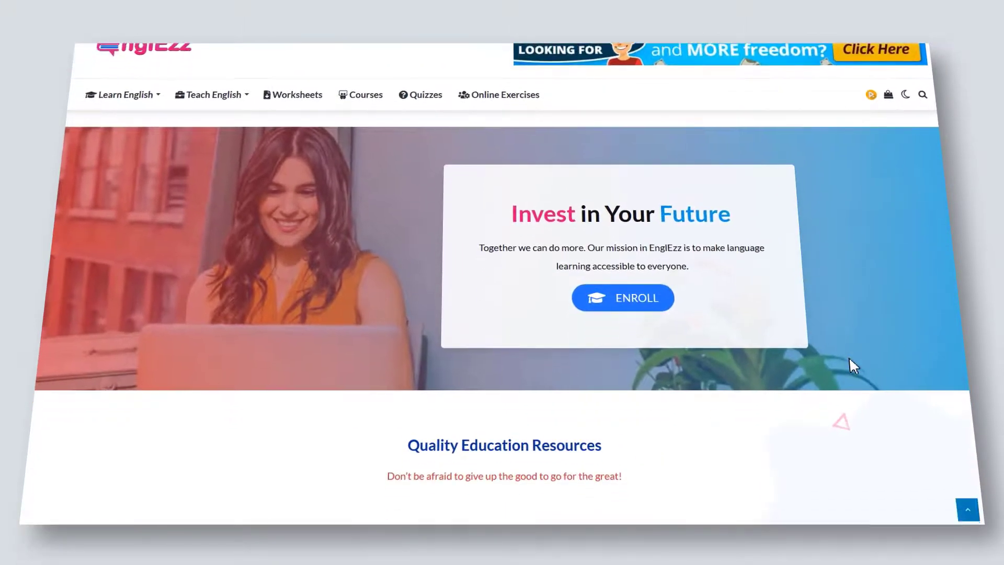
# Scroll the EnglEzz homepage down to the Latest Posts section.
pyautogui.scroll(-3, 848, 359)
pyautogui.scroll(-3, 849, 359)
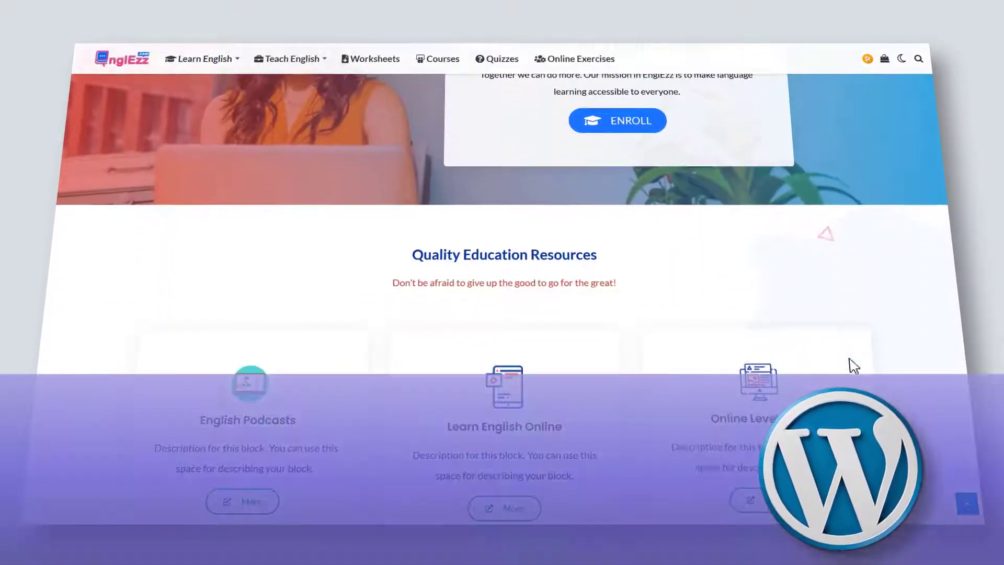
pyautogui.scroll(-5, 359, 418)
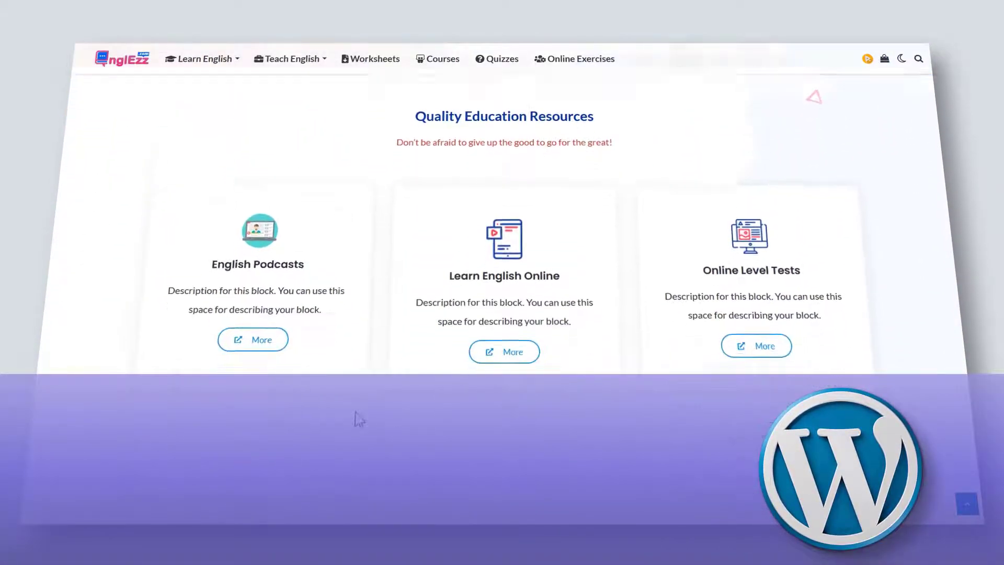
pyautogui.scroll(-9, 360, 419)
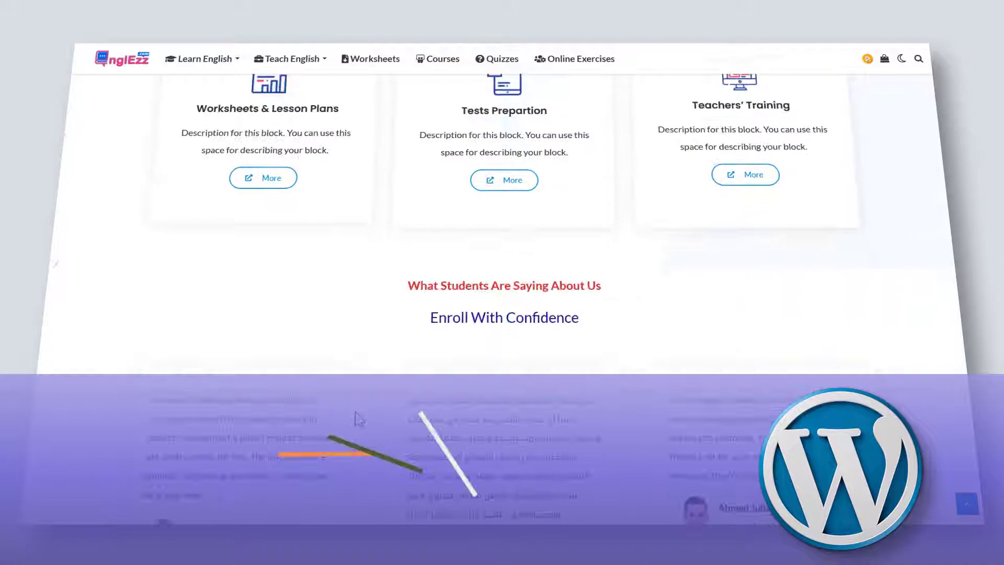
pyautogui.scroll(-8, 358, 418)
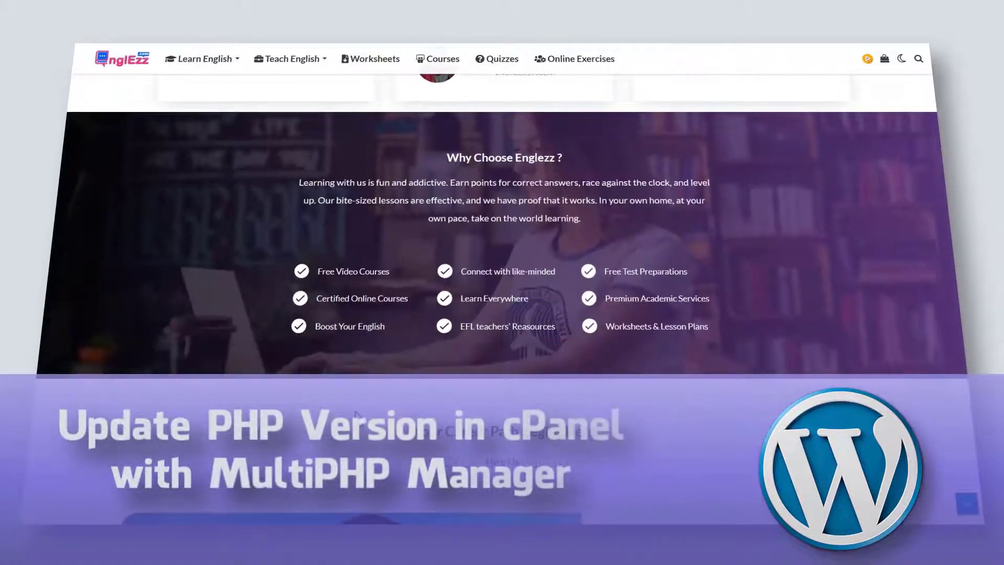
pyautogui.scroll(-6, 357, 419)
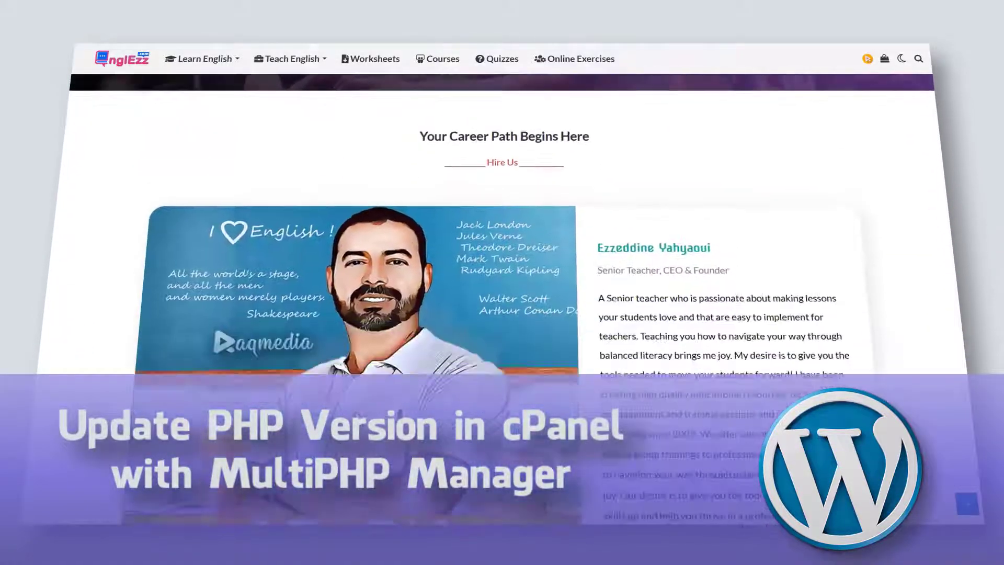
pyautogui.scroll(-7, 358, 416)
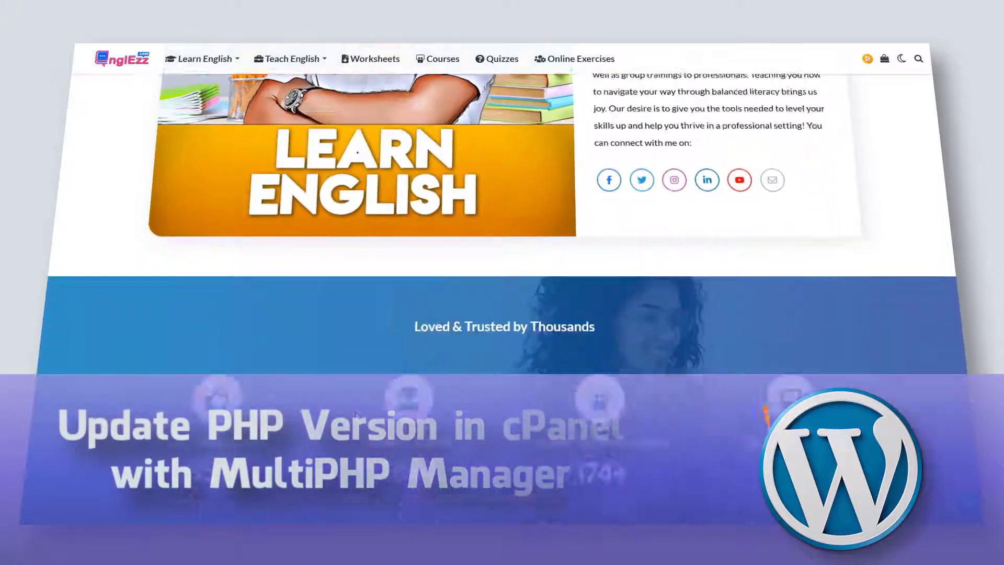
pyautogui.scroll(-8, 359, 418)
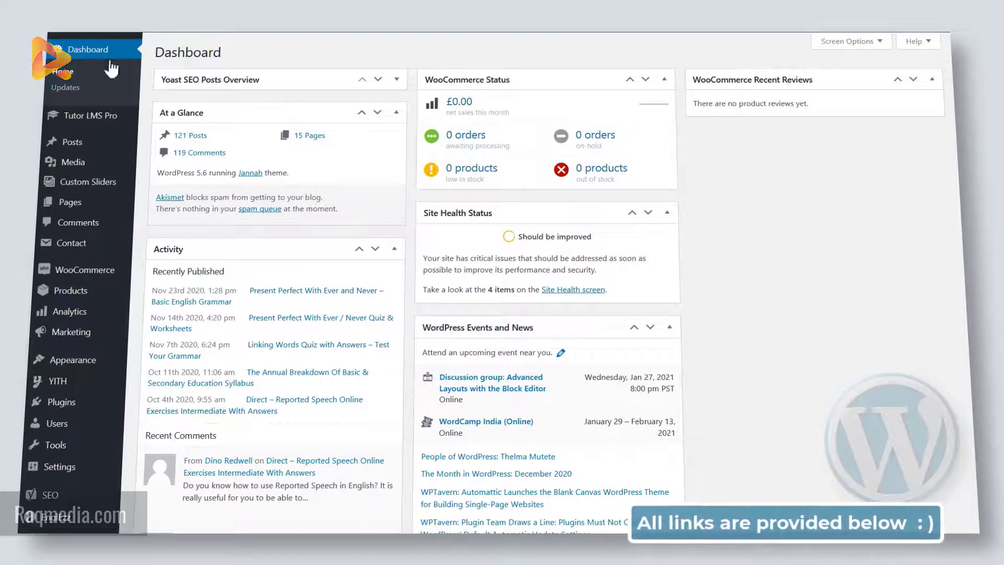
# Open Tools > Site Health, switch to the Info tab and expand the Server section.
pyautogui.moveTo(67, 443)
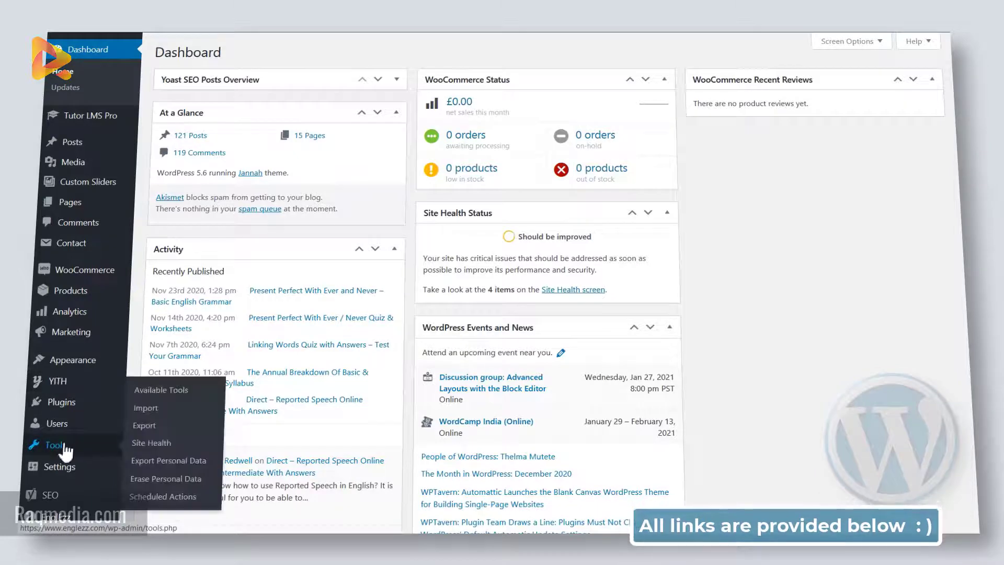
pyautogui.click(158, 443)
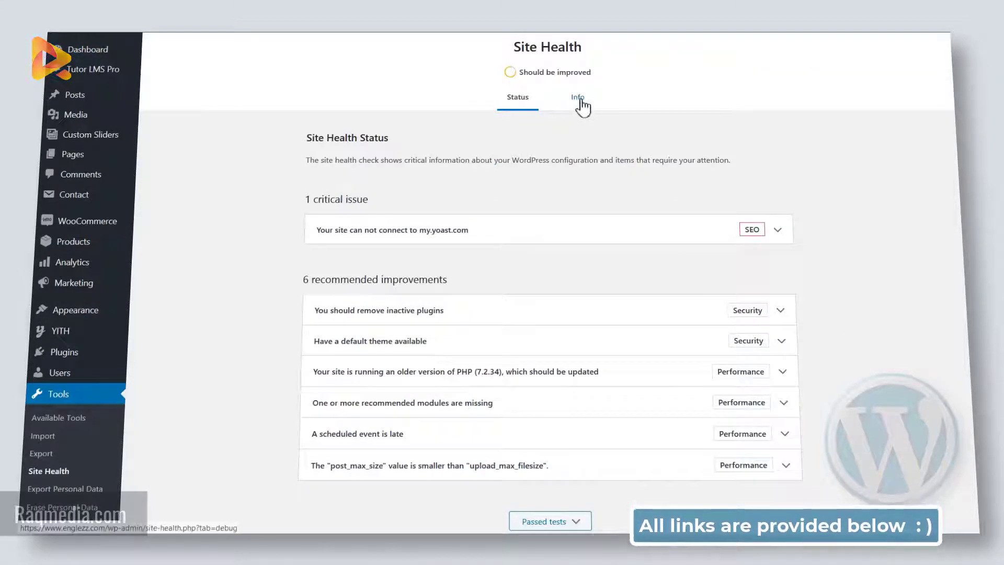
pyautogui.click(582, 104)
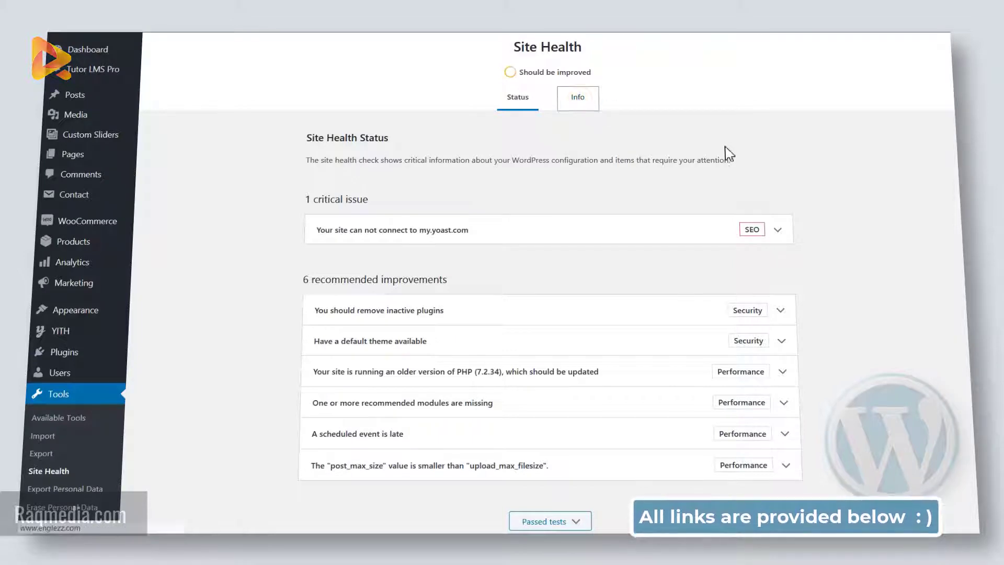
pyautogui.scroll(-1, 753, 277)
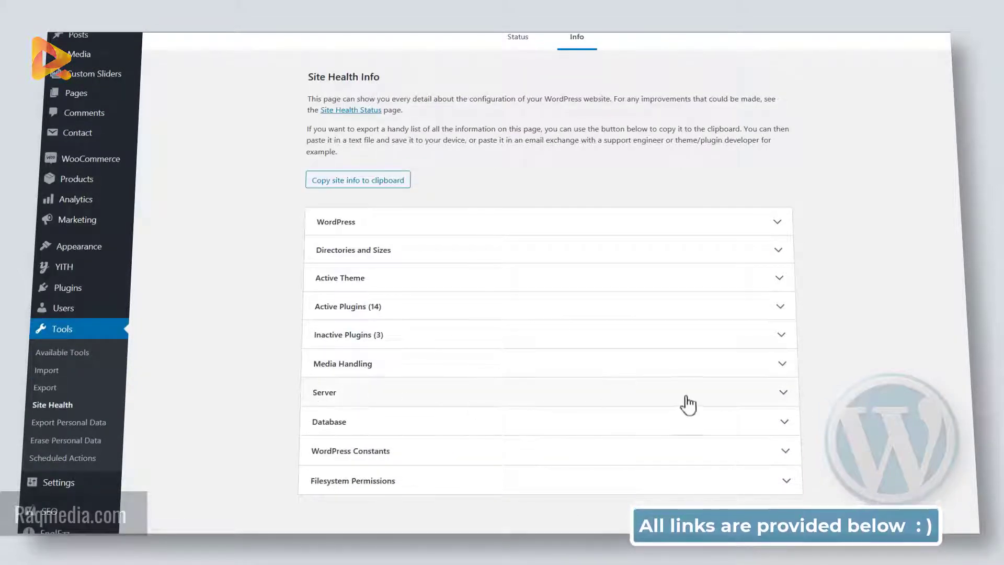
pyautogui.click(785, 402)
# Highlight the Server PHP version row showing 7.2.34.
pyautogui.scroll(-5, 847, 359)
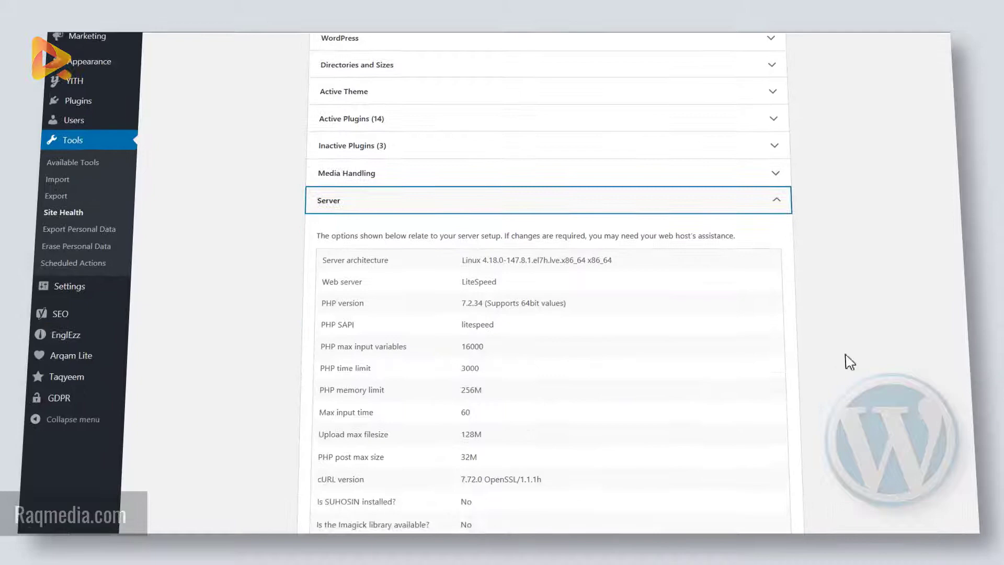
pyautogui.scroll(-1, 850, 361)
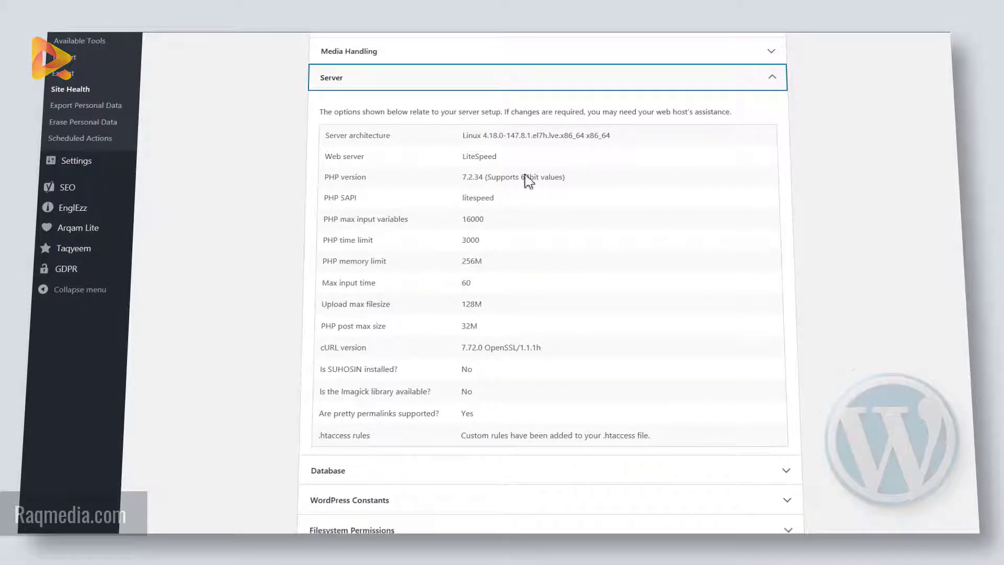
pyautogui.moveTo(326, 183); pyautogui.dragTo(607, 184)
pyautogui.click(333, 182)
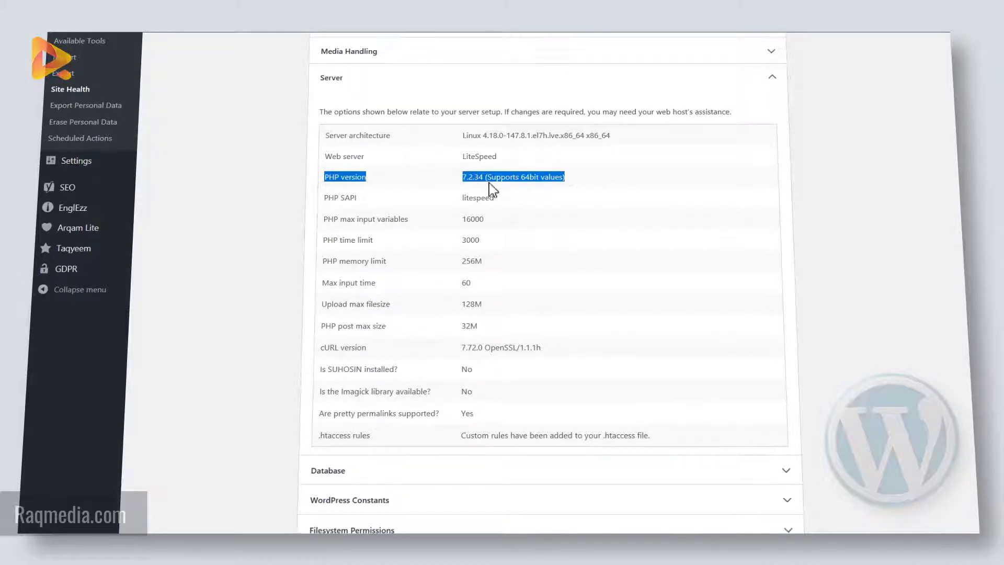
pyautogui.click(606, 184)
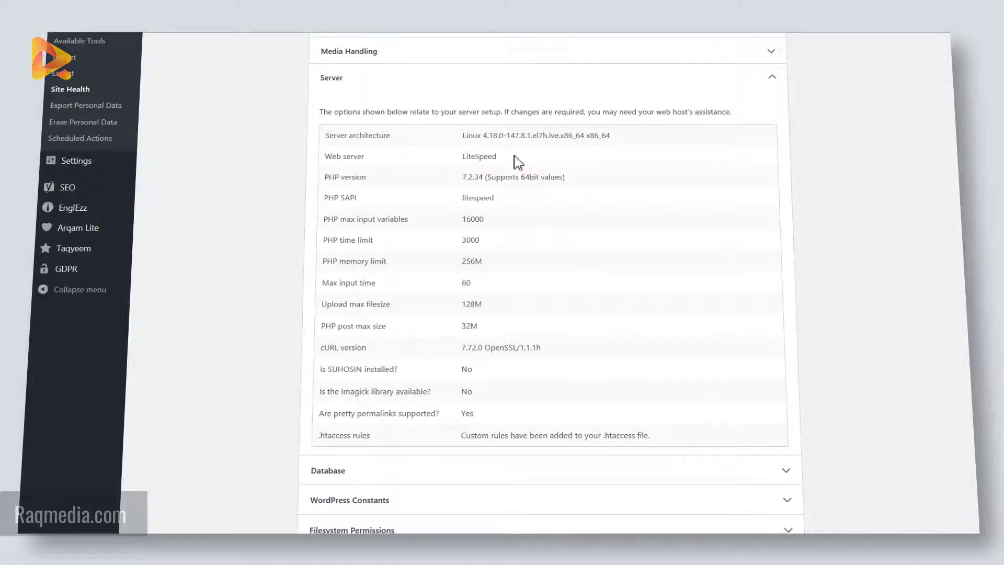
pyautogui.moveTo(328, 180); pyautogui.dragTo(576, 184)
# Expand the Site Health warning about outdated PHP 7.2.34, which recommends at least PHP 7.4.
pyautogui.click(581, 185)
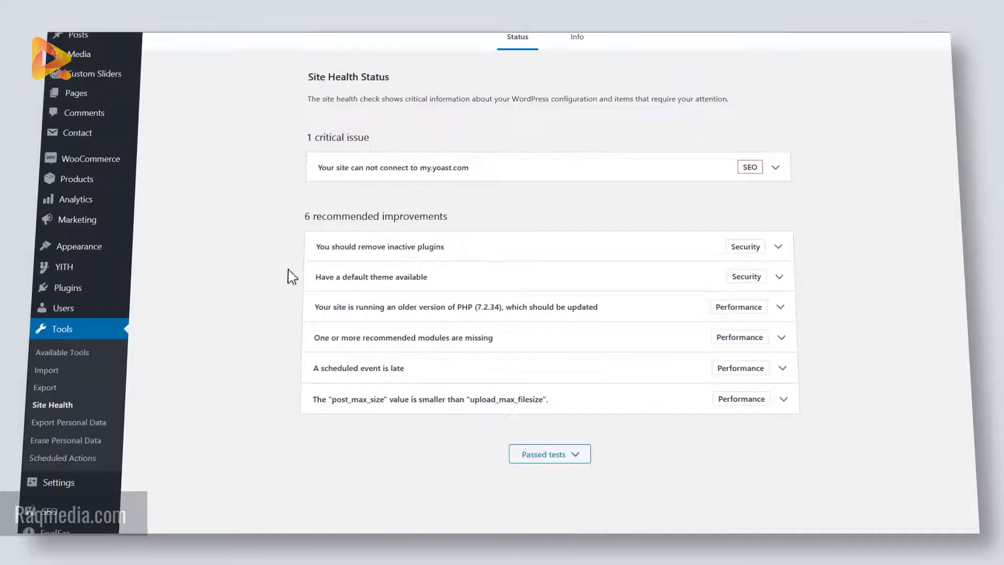
pyautogui.scroll(1, 788, 314)
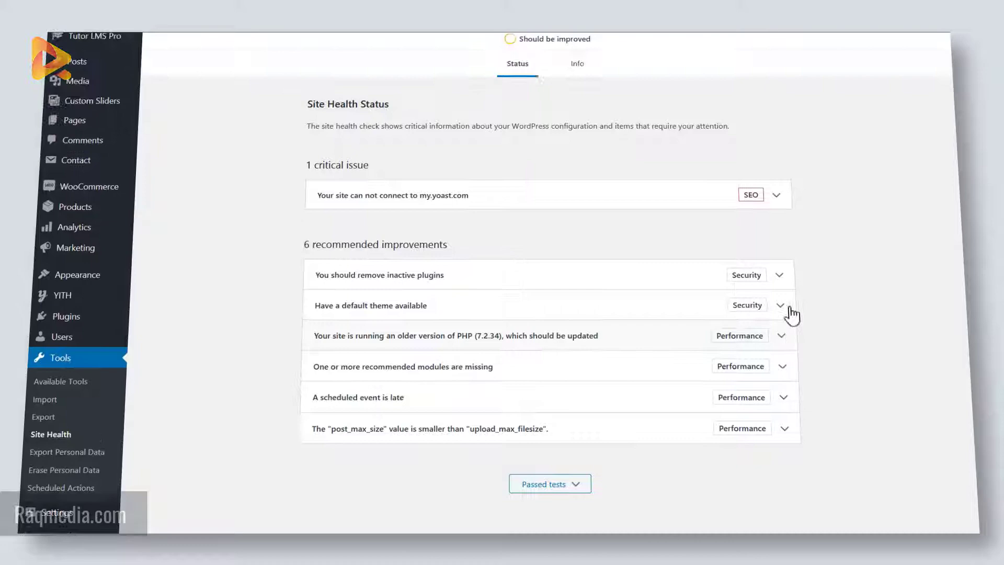
pyautogui.scroll(-2, 804, 421)
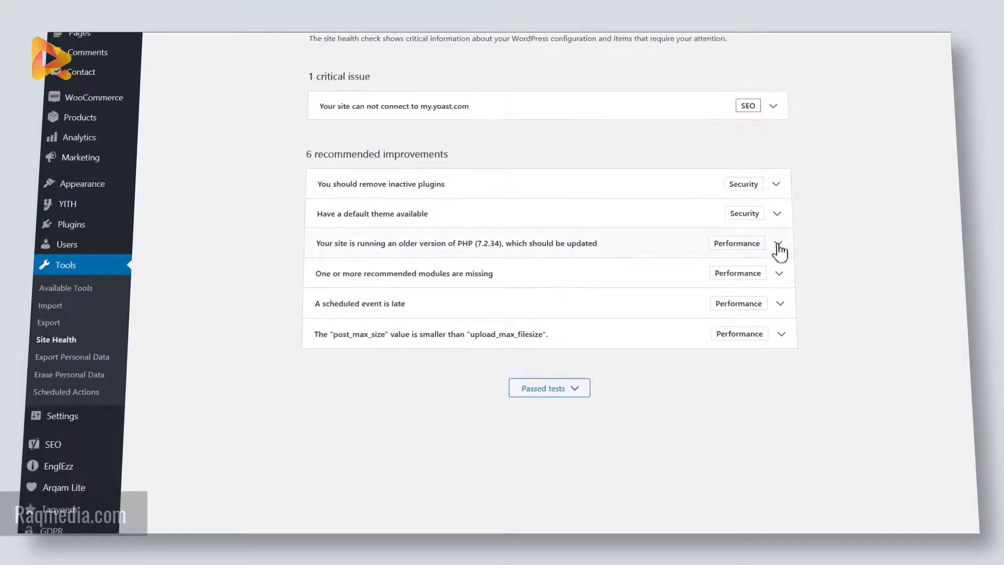
pyautogui.click(780, 249)
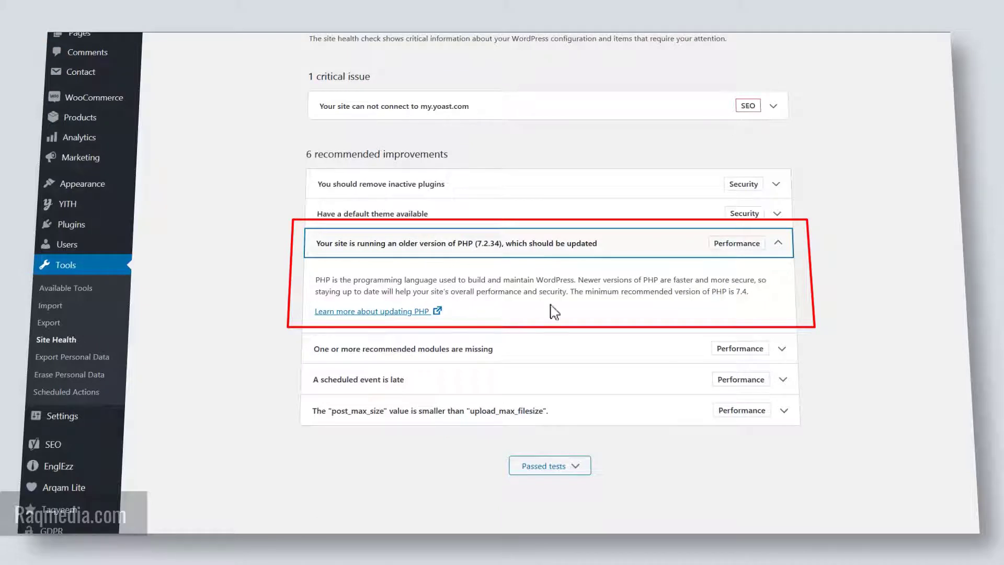
pyautogui.click(736, 293)
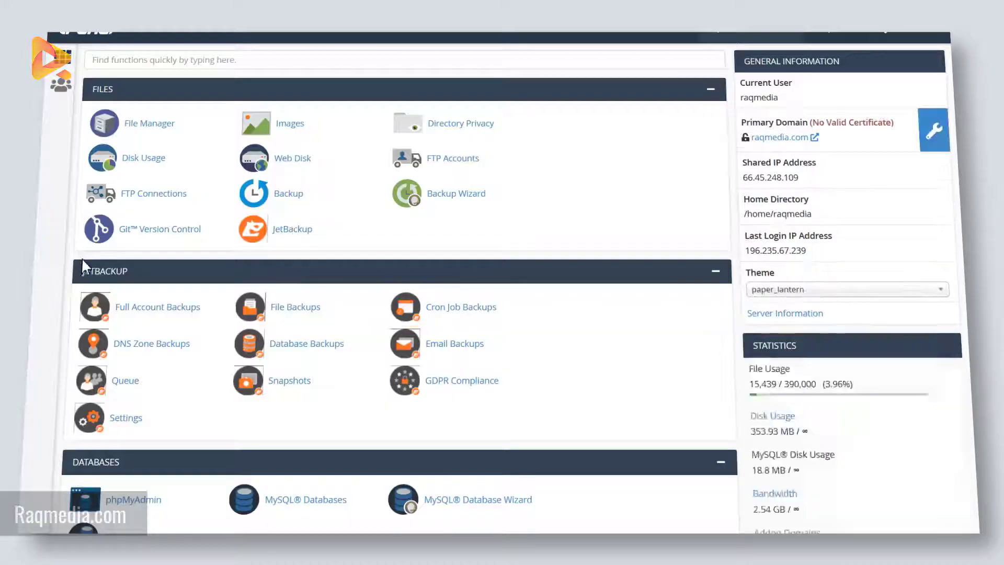
# Scroll the cPanel home page down to the Software section with MultiPHP Manager and Select PHP Version.
pyautogui.scroll(-3, 78, 259)
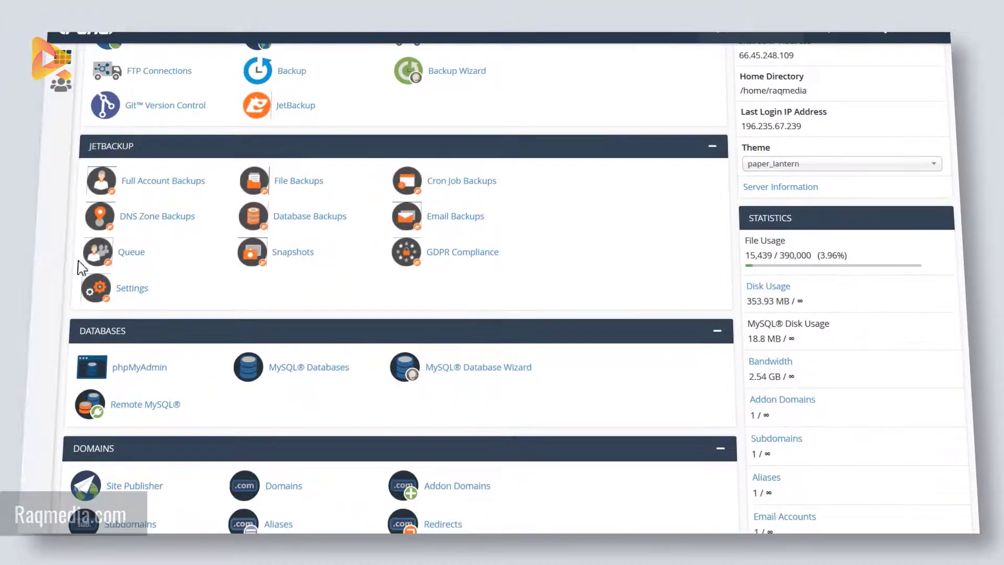
pyautogui.scroll(-10, 81, 267)
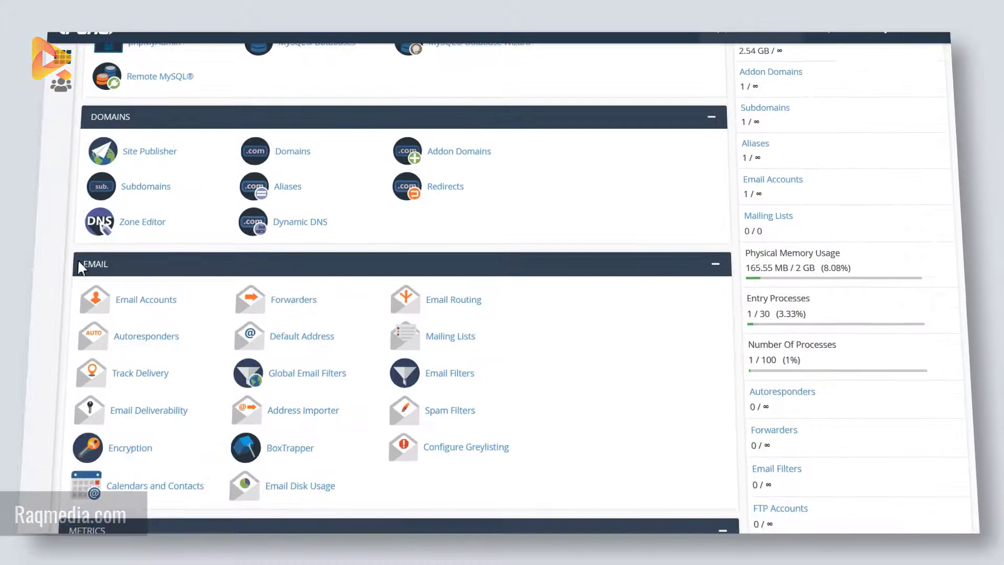
pyautogui.scroll(-10, 81, 267)
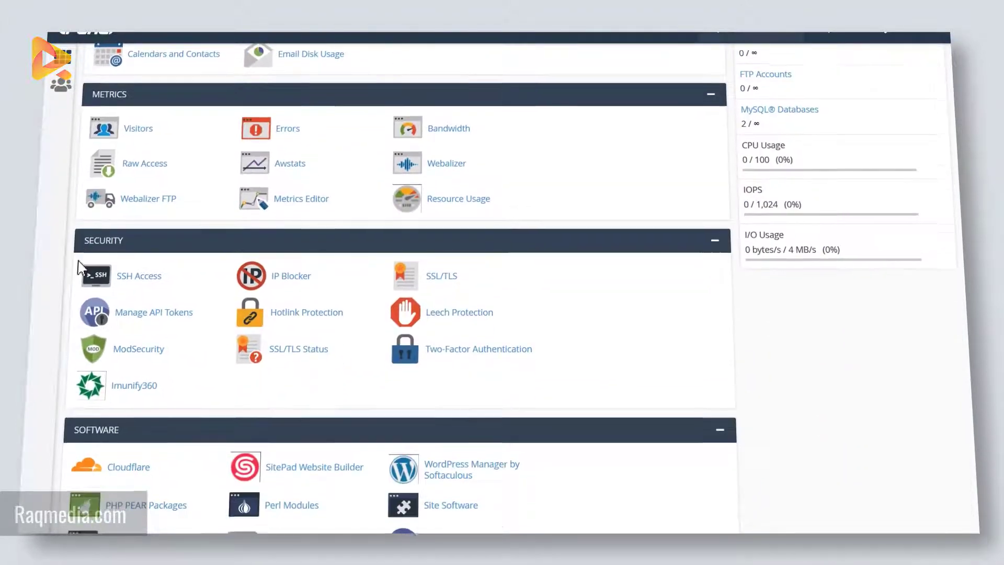
pyautogui.scroll(-4, 81, 267)
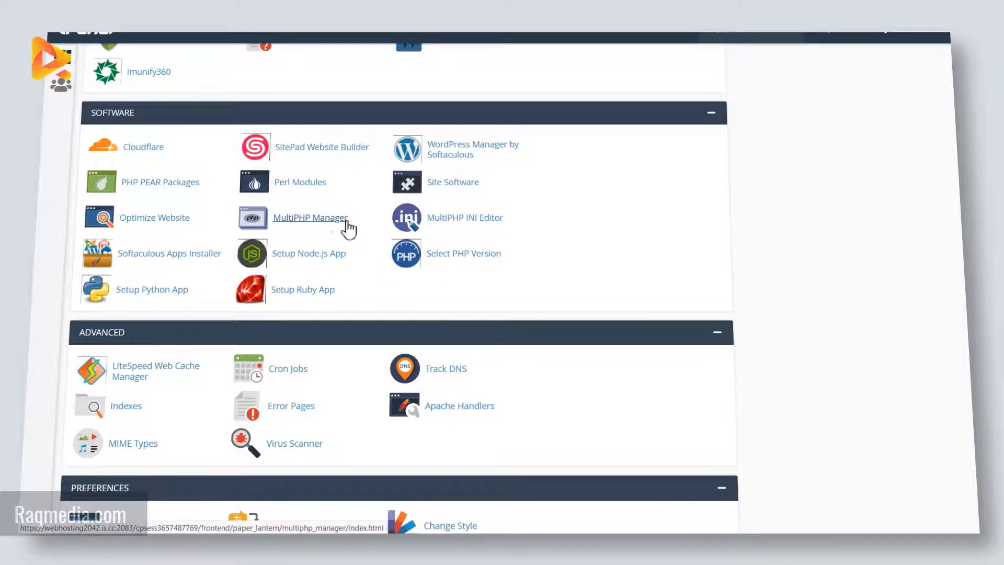
# In MultiPHP Manager, select both domains and pick PHP 7.4 (ea-php74) as the version.
pyautogui.click(315, 226)
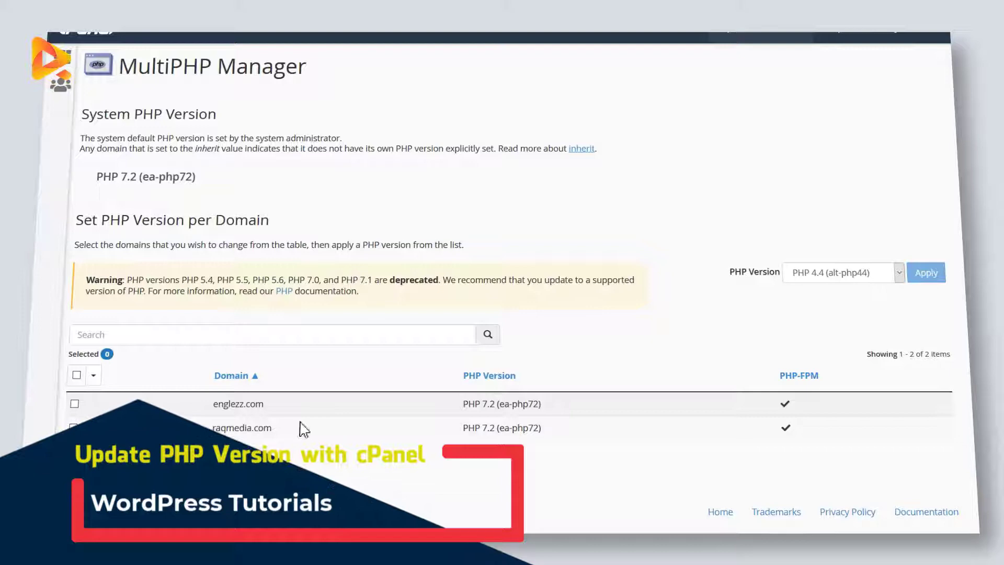
pyautogui.click(77, 375)
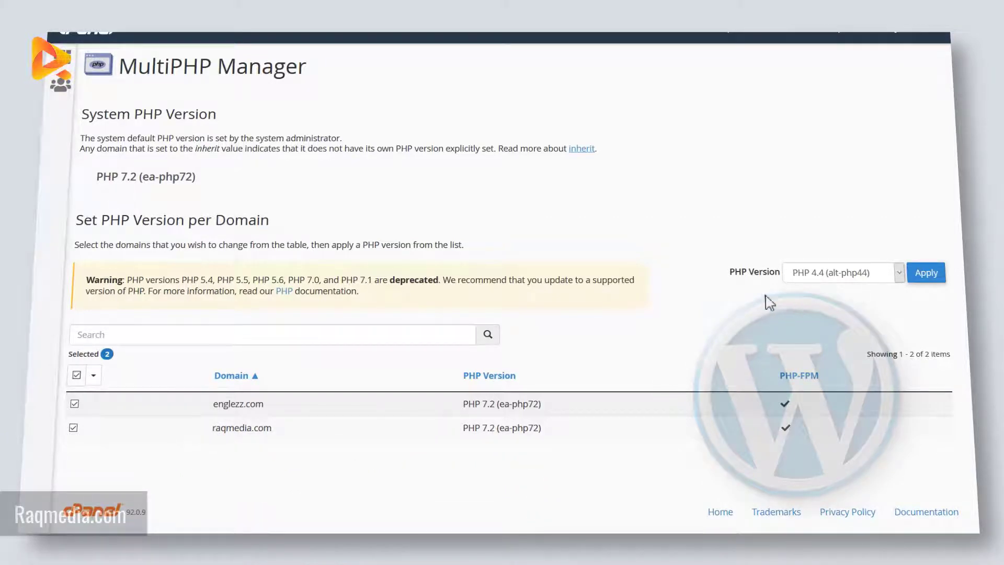
pyautogui.moveTo(723, 271); pyautogui.dragTo(774, 273)
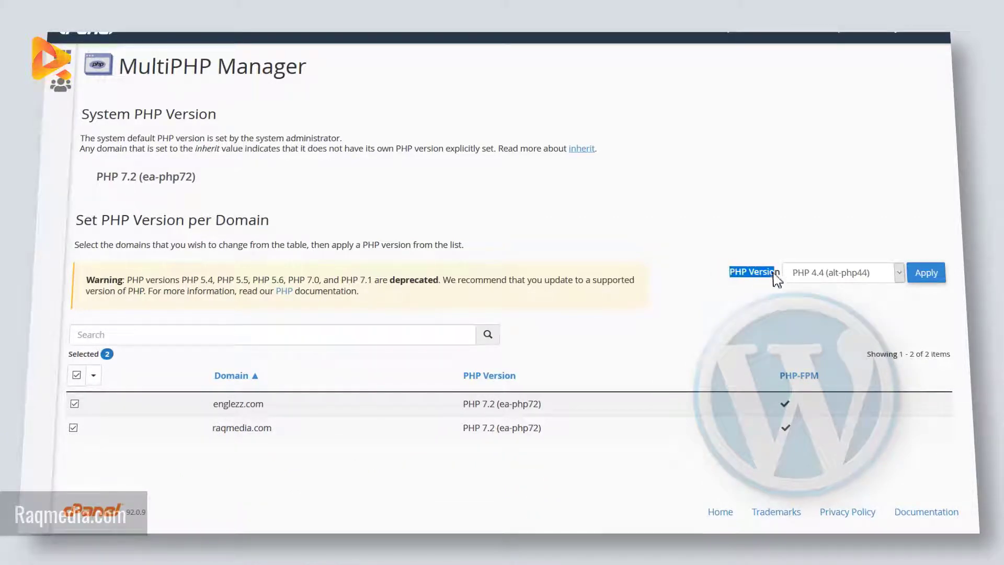
pyautogui.click(827, 280)
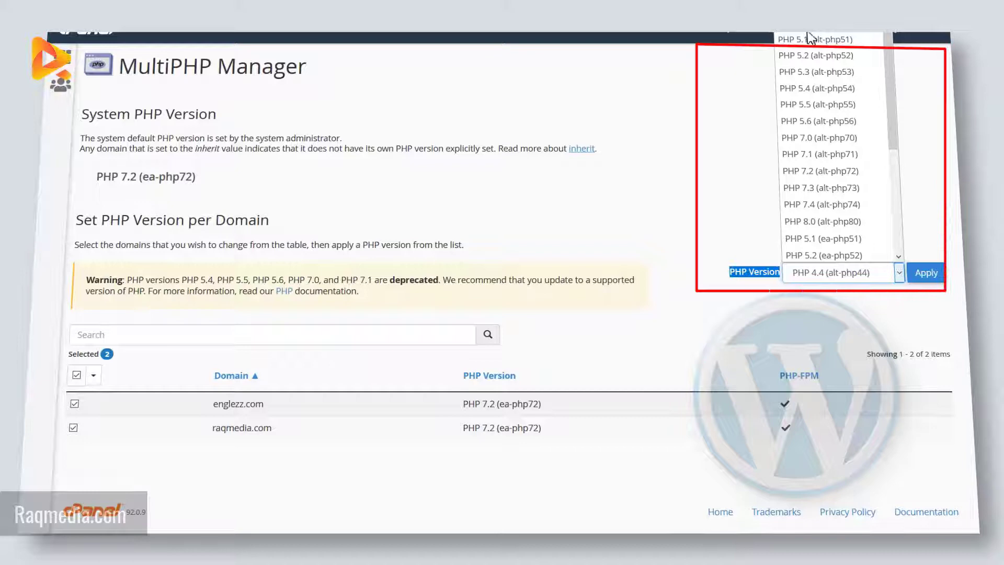
pyautogui.scroll(-4, 826, 136)
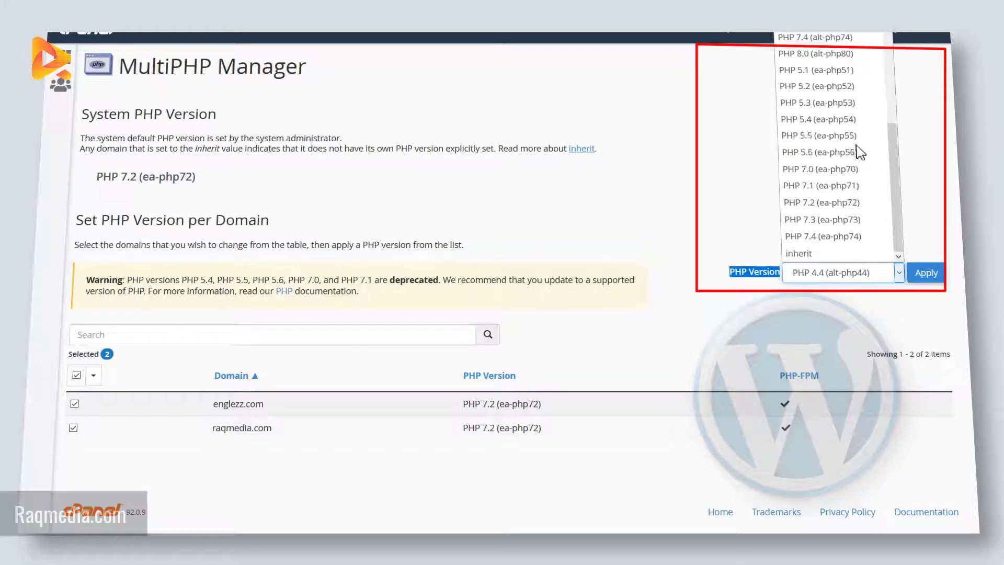
pyautogui.click(853, 238)
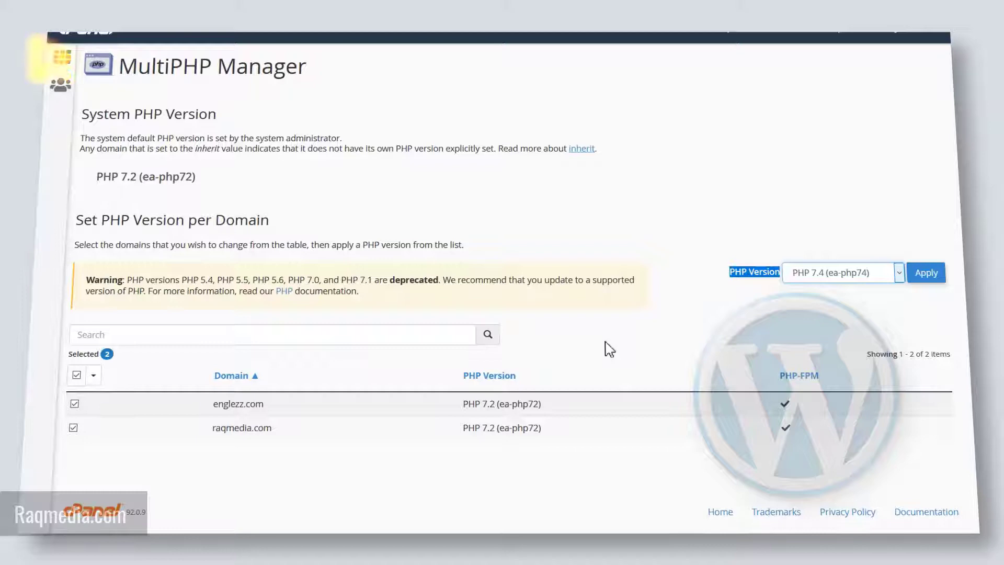
# Apply PHP 7.4 (ea-php74) to englezz.com and raqmedia.com, replacing the system PHP 7.2.
pyautogui.moveTo(101, 176); pyautogui.dragTo(198, 181)
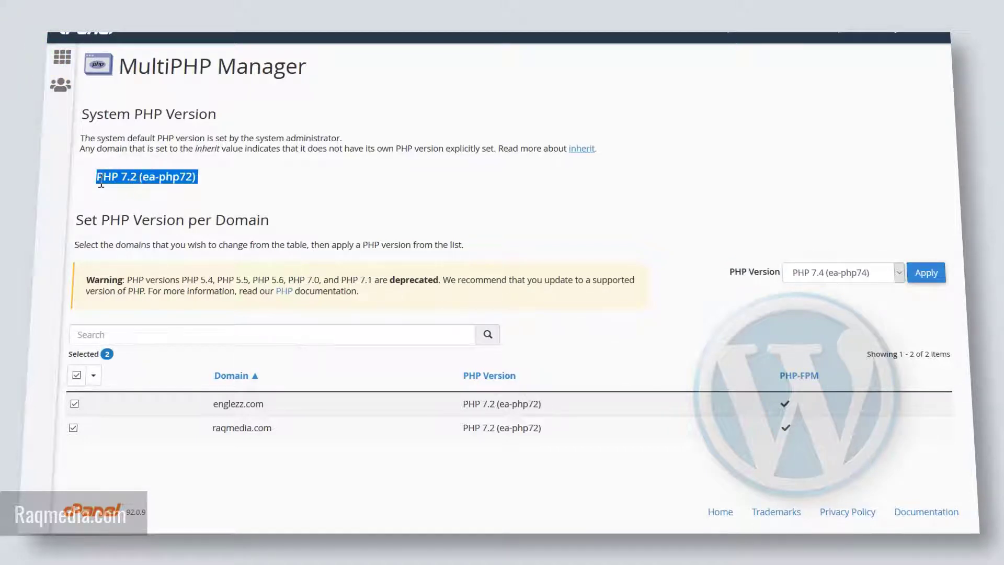
pyautogui.click(316, 184)
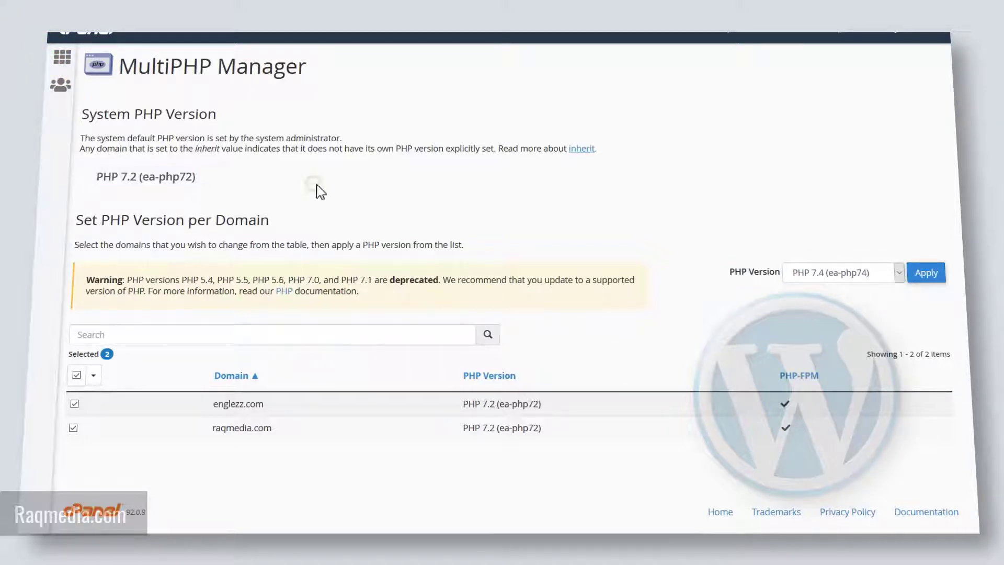
pyautogui.click(932, 283)
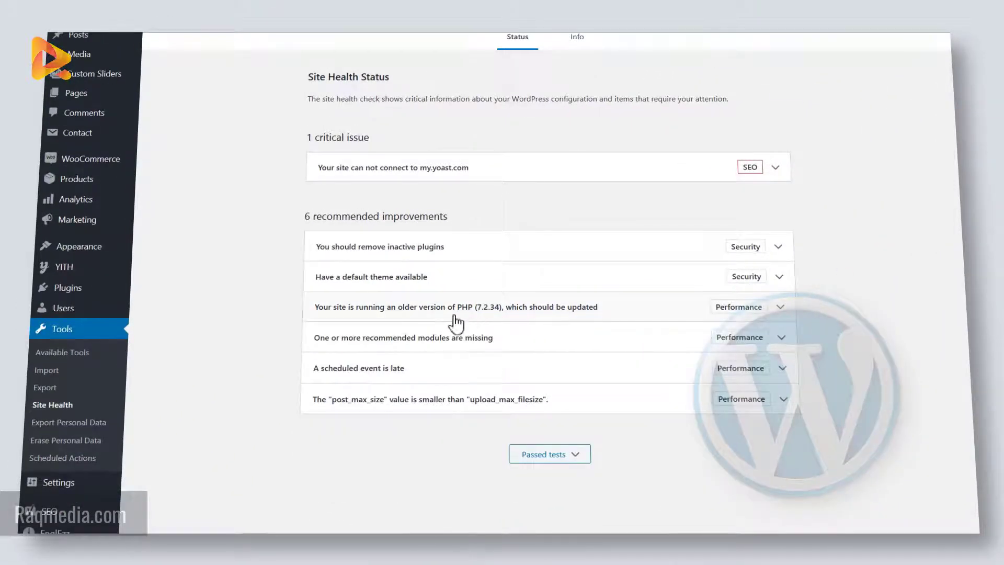
# On the Site Health Info tab, highlight the Server PHP version value now reading 7.4.11.
pyautogui.scroll(2, 499, 319)
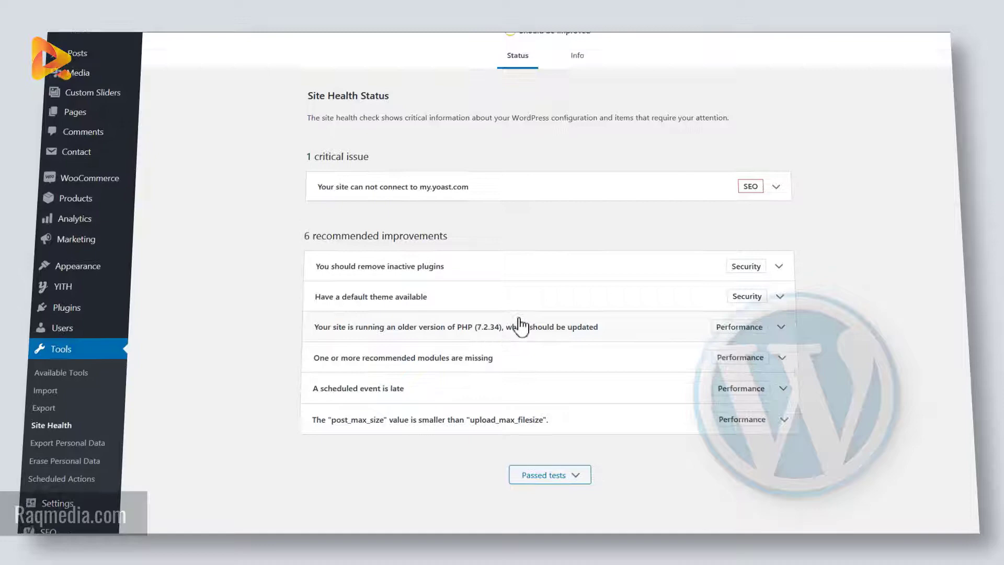
pyautogui.click(578, 98)
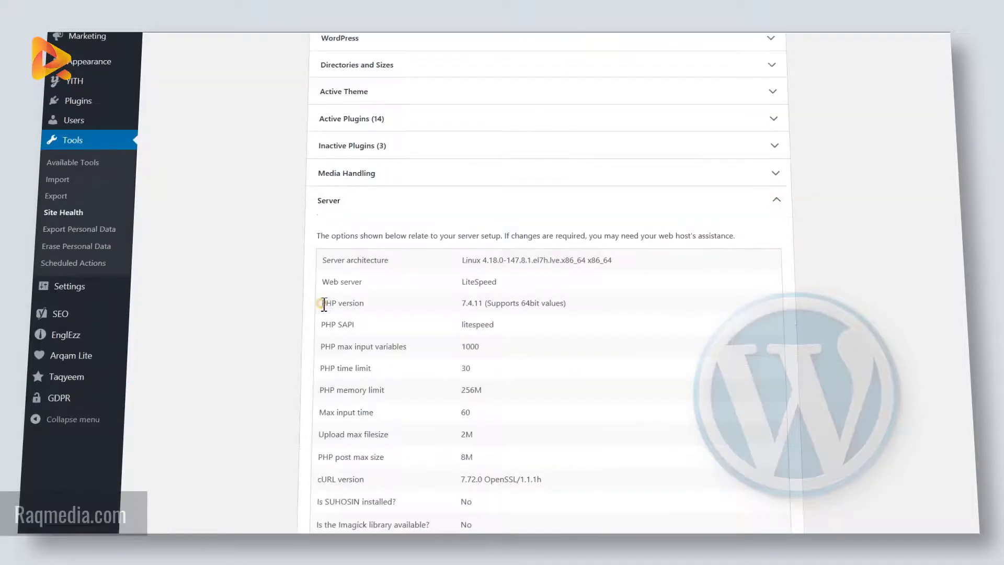
pyautogui.moveTo(323, 304); pyautogui.dragTo(574, 319)
pyautogui.click(471, 313)
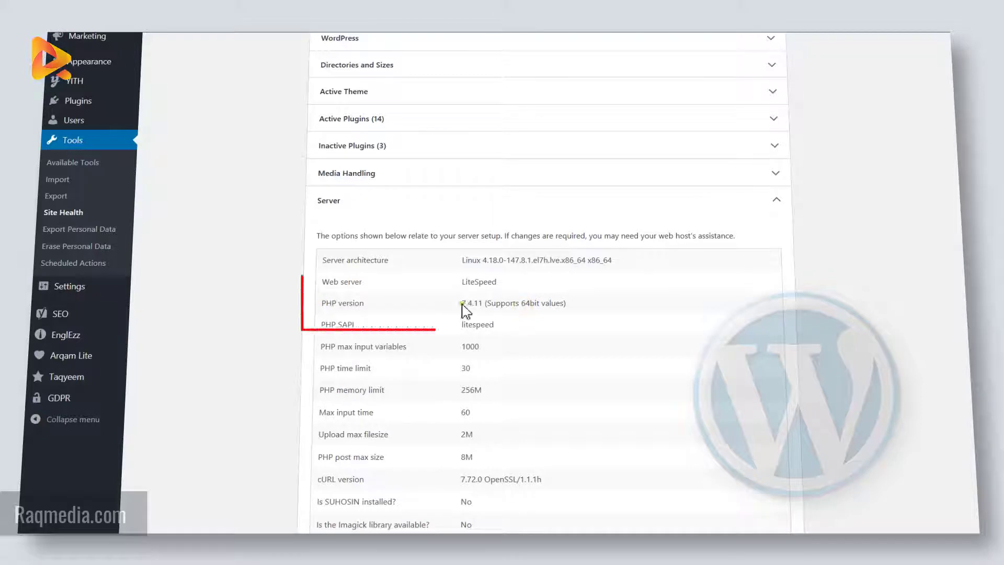
pyautogui.moveTo(461, 304); pyautogui.dragTo(484, 307)
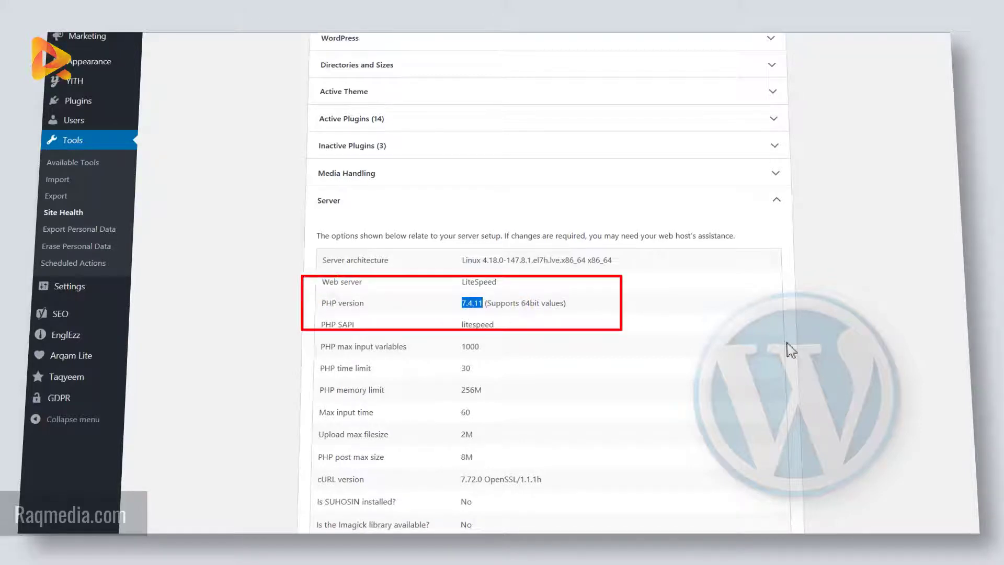
pyautogui.scroll(-3, 848, 366)
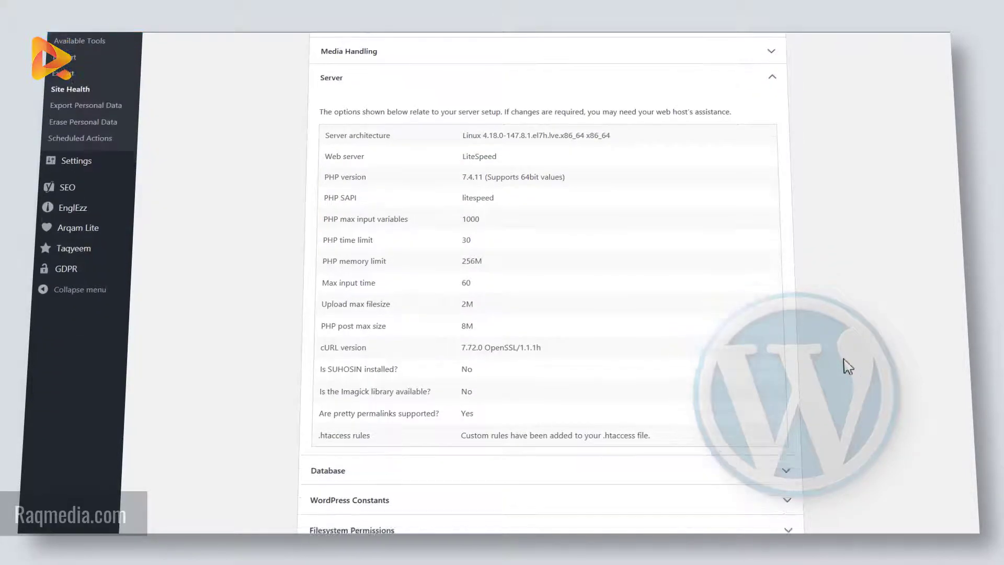
pyautogui.scroll(-1, 848, 366)
pyautogui.scroll(1, 870, 387)
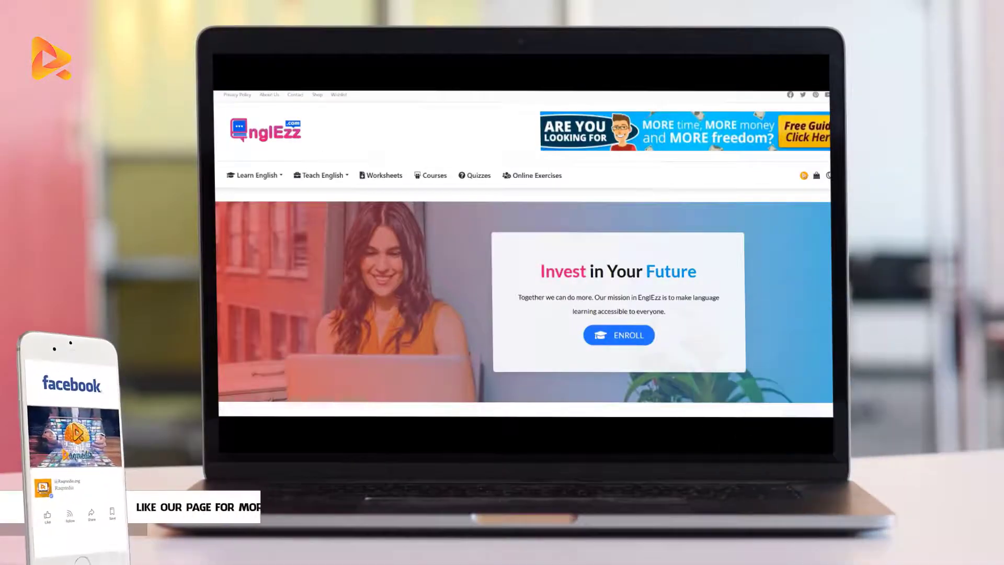
pyautogui.scroll(-5, 732, 385)
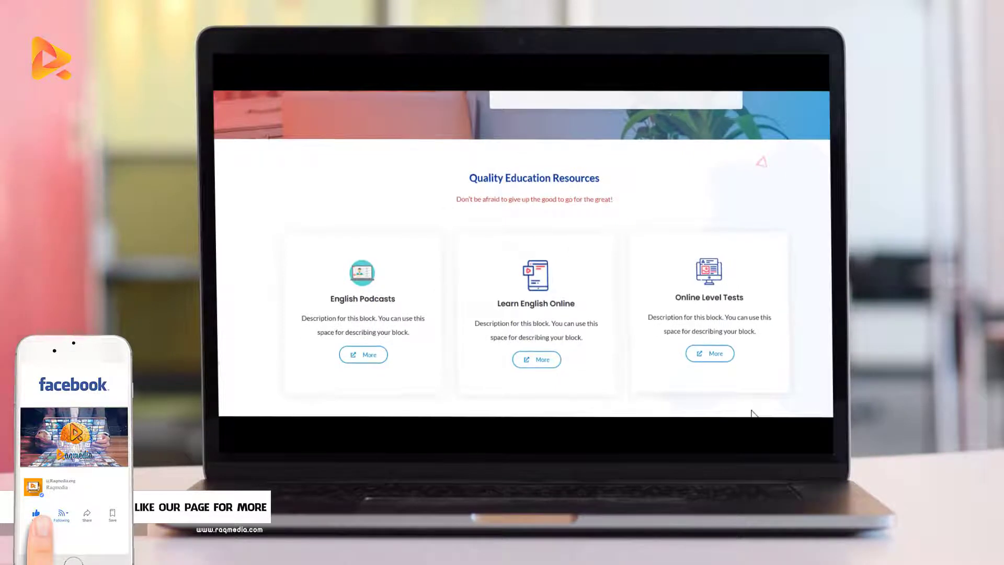
pyautogui.scroll(-4, 752, 413)
pyautogui.scroll(-10, 725, 401)
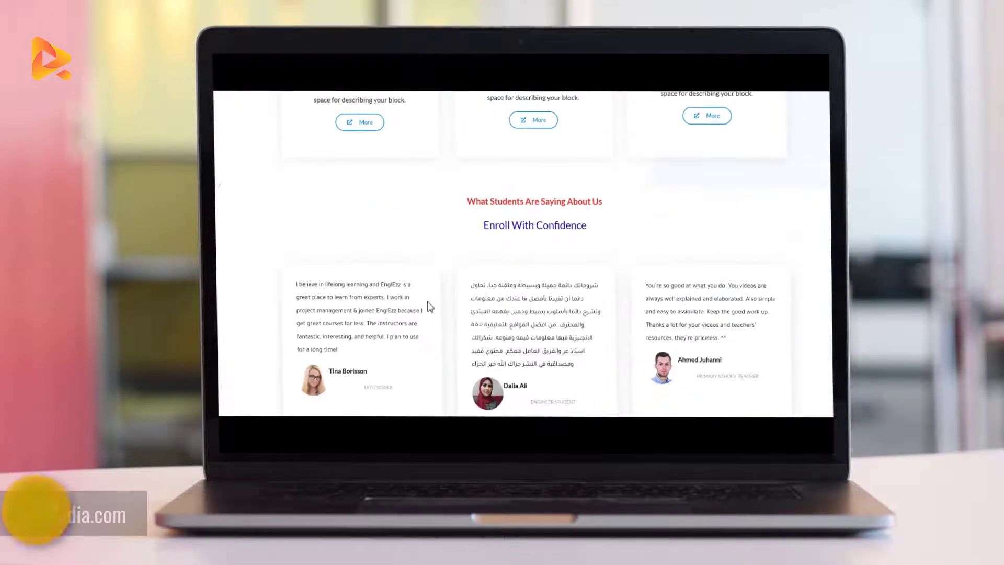
pyautogui.scroll(-6, 428, 306)
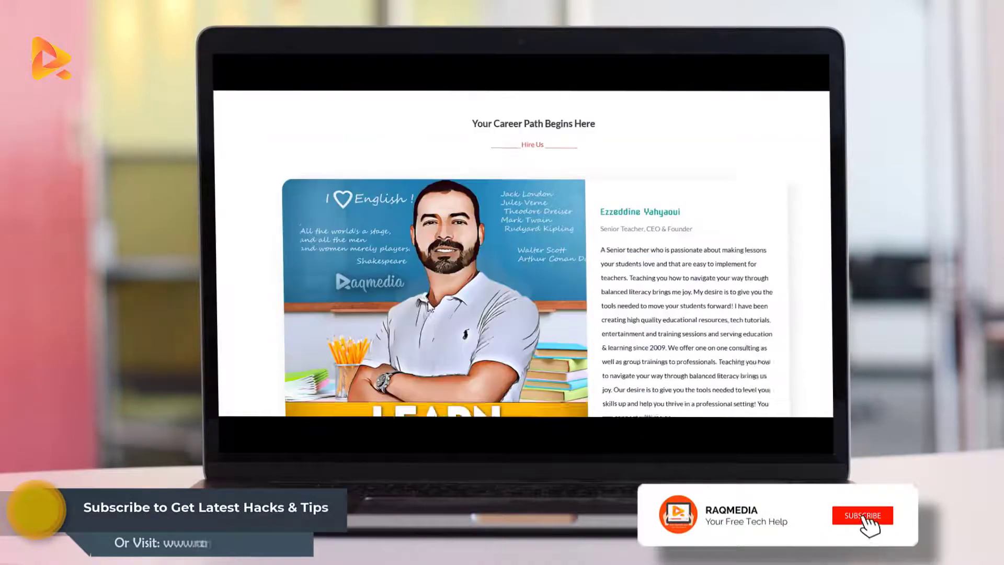
pyautogui.scroll(-5, 428, 302)
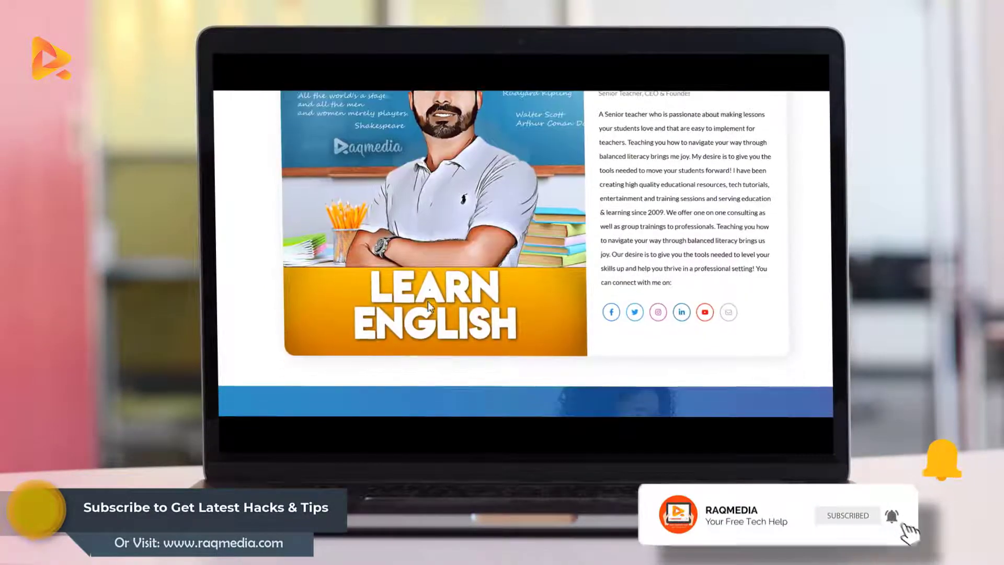
pyautogui.scroll(-4, 428, 302)
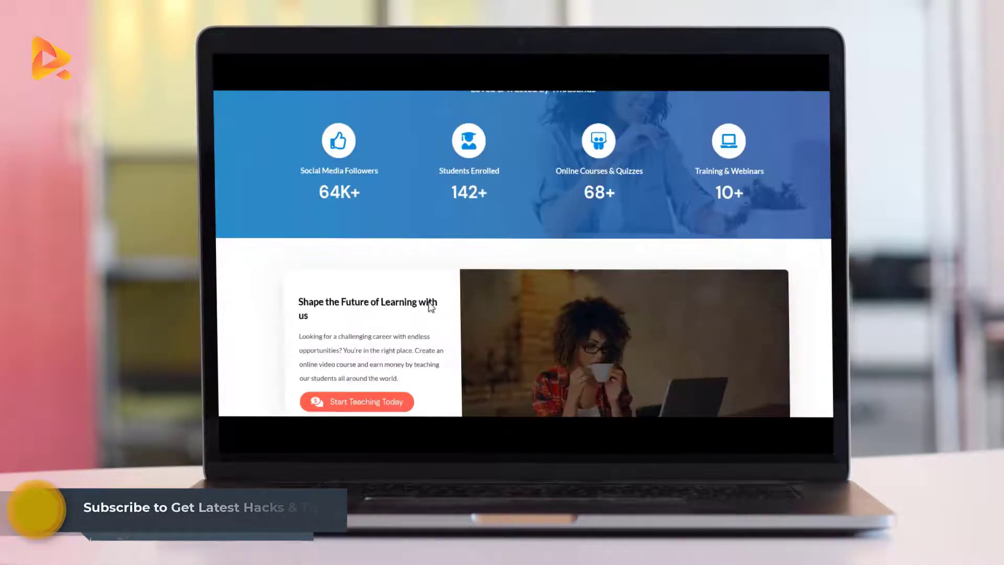
pyautogui.scroll(-1, 430, 307)
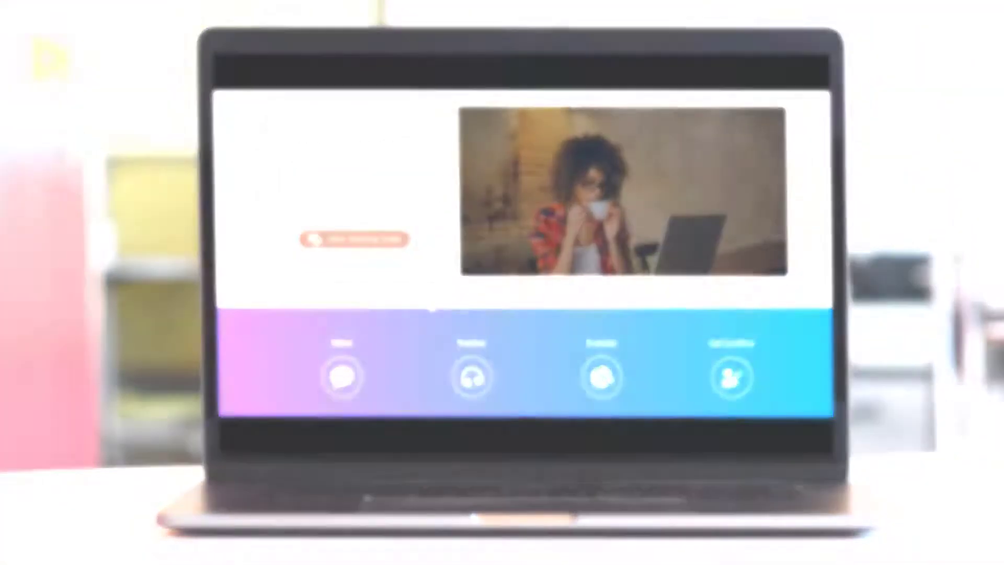